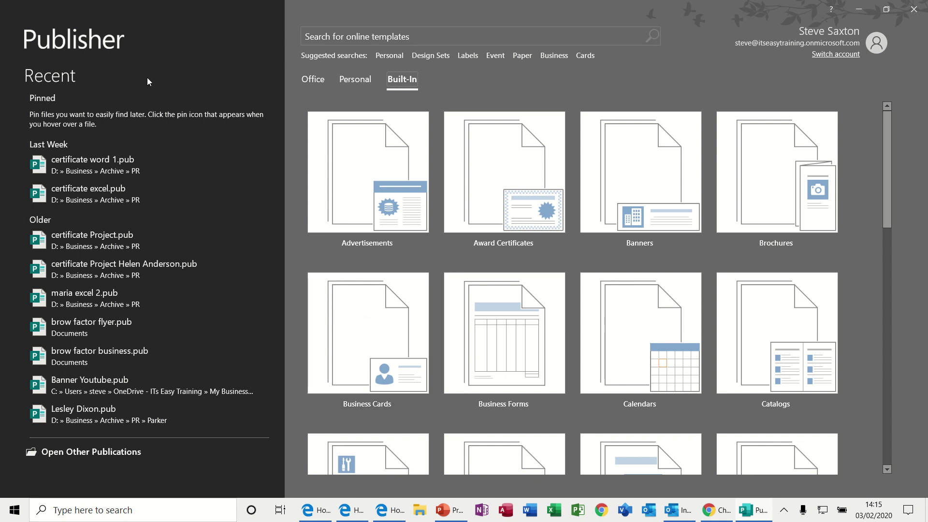
Open the Business Cards category of the built-in templates.
left_click(371, 323)
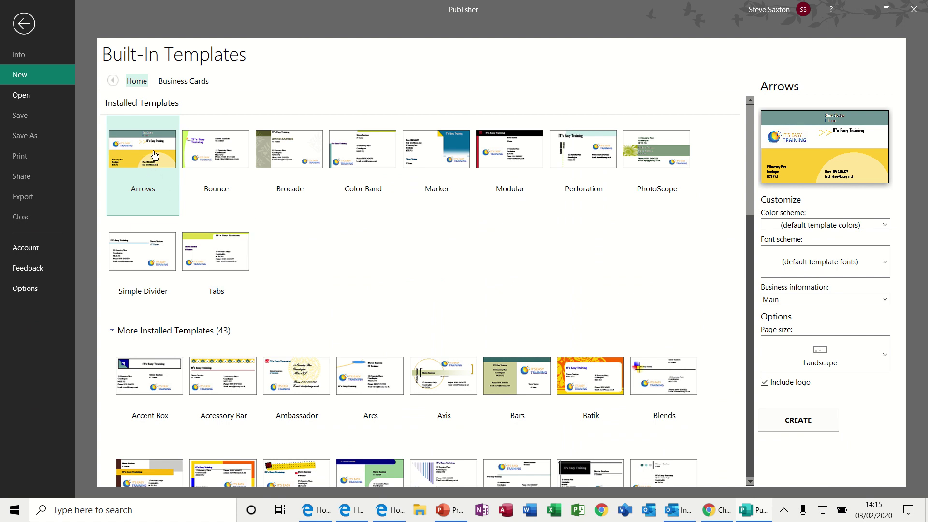
Choose the Bounce design with Aspect colours, Breve fonts and the Main information set.
left_click(216, 159)
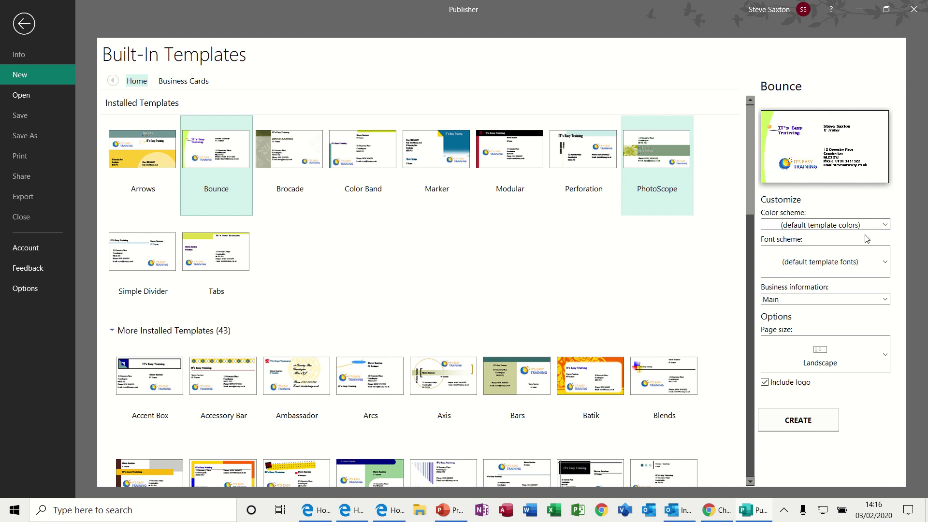
left_click(885, 225)
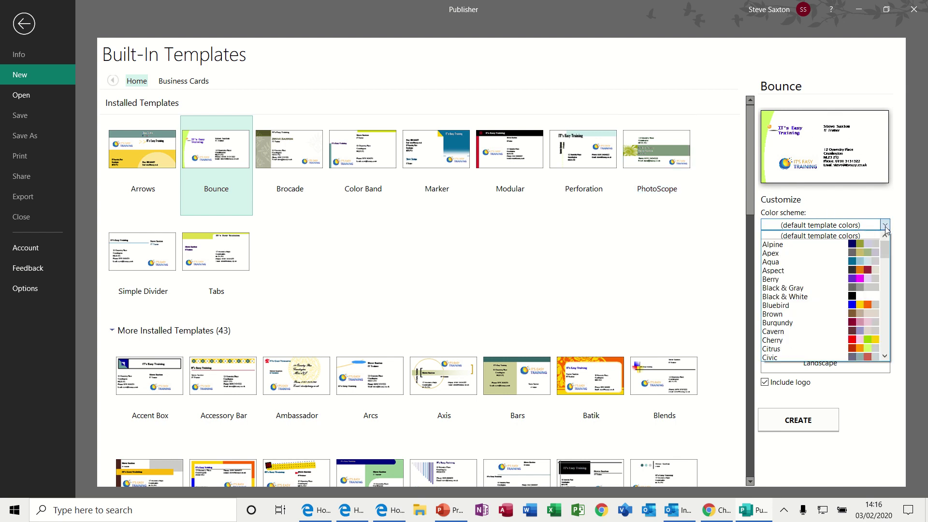
left_click(862, 270)
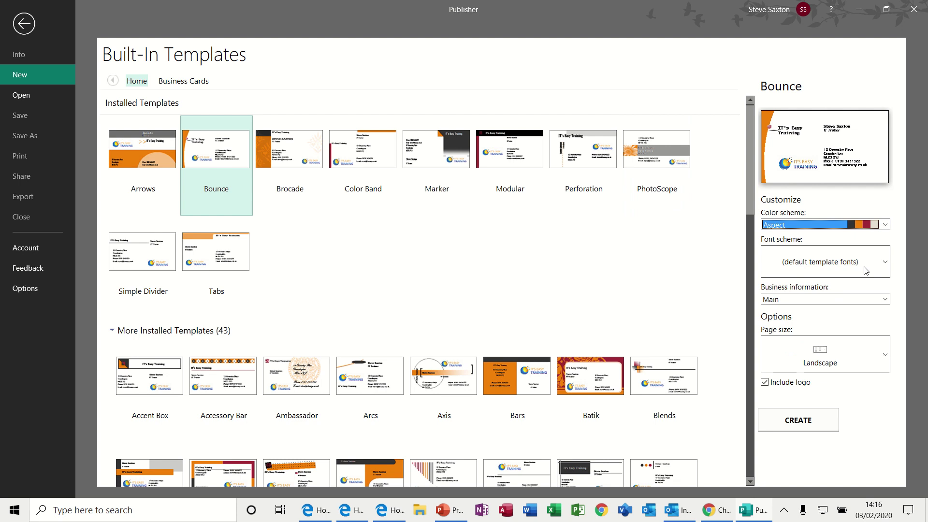
left_click(882, 271)
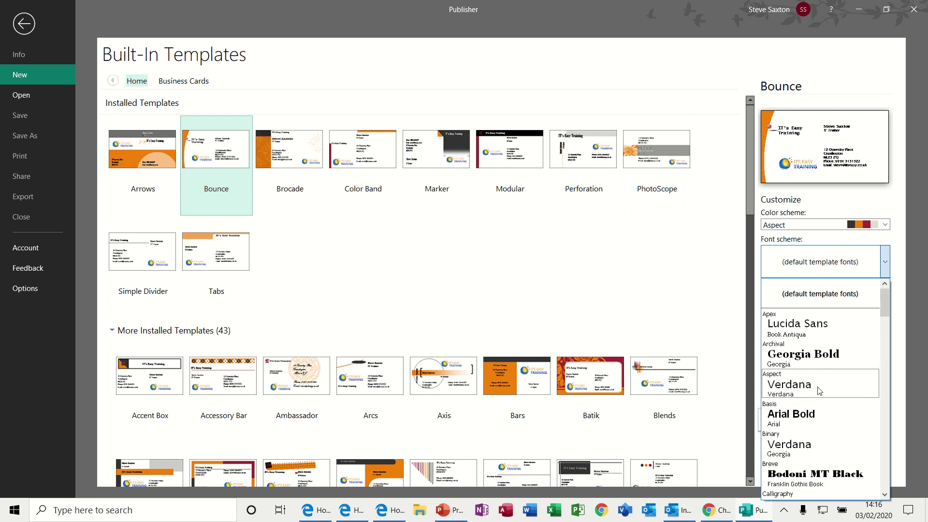
left_click(803, 474)
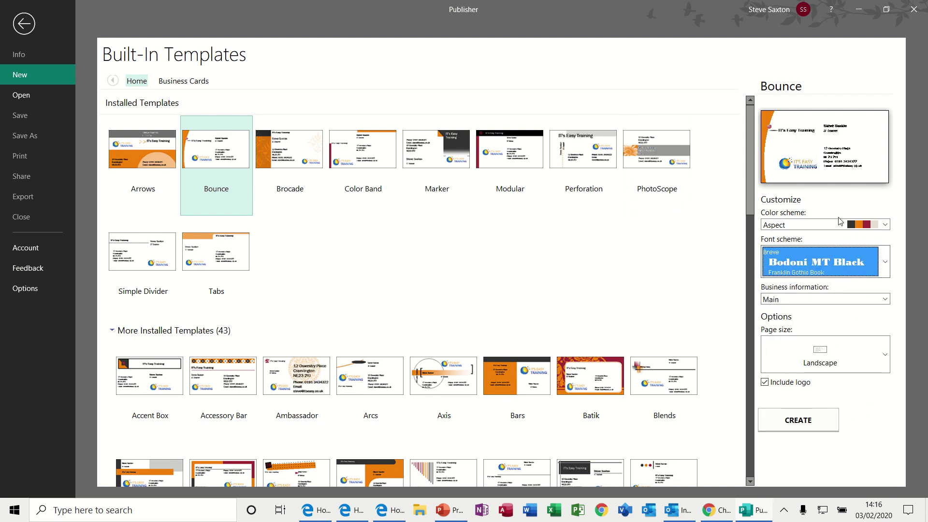
left_click(820, 299)
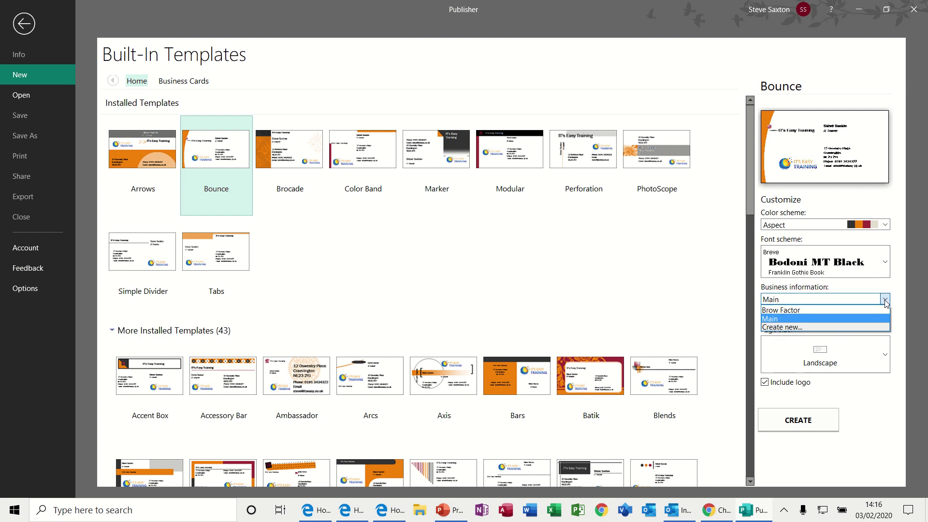
left_click(799, 319)
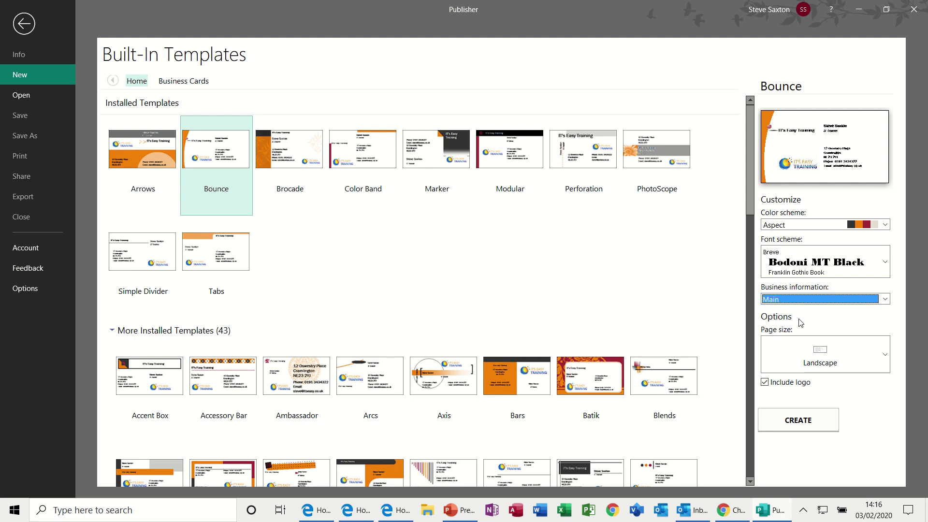
Create the Bounce business card and bring up the Insert commands.
left_click(802, 429)
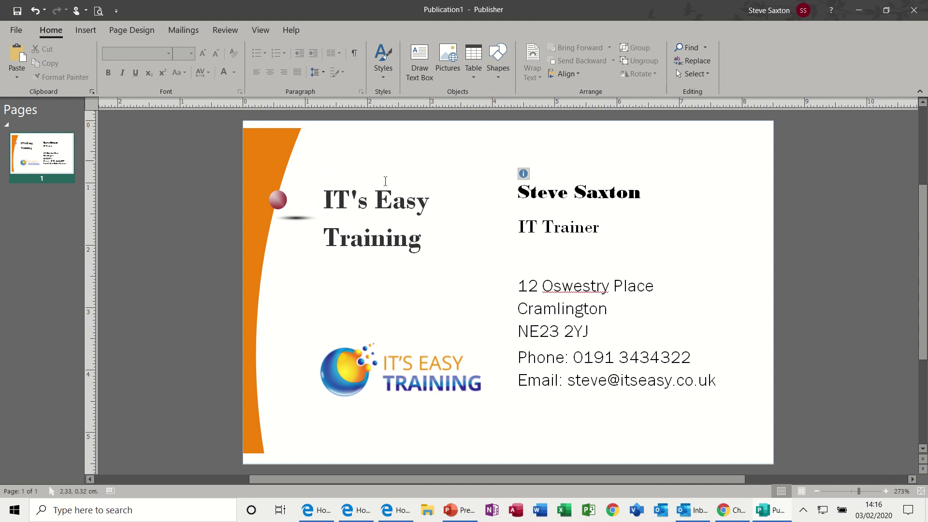
left_click(86, 32)
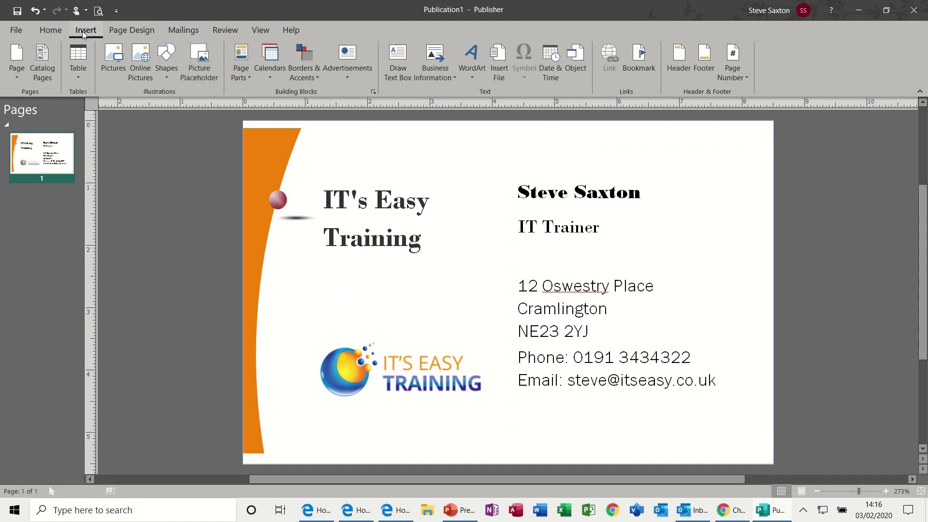
Insert the Convention business information block, then undo it.
left_click(447, 77)
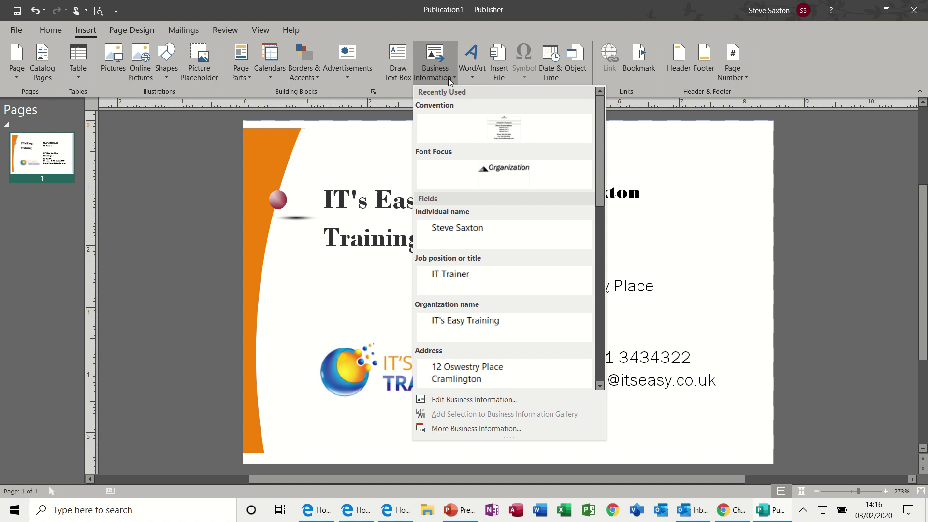
left_click(508, 129)
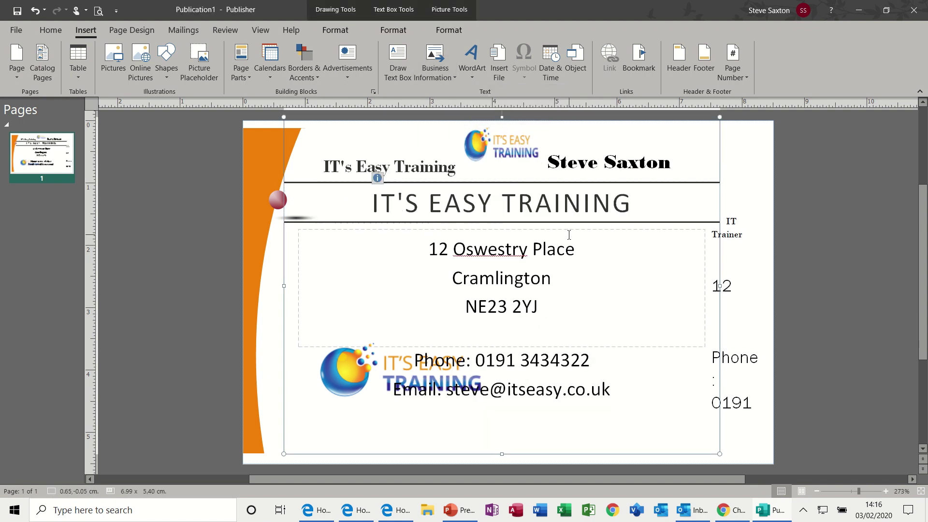
key("ctrl+z")
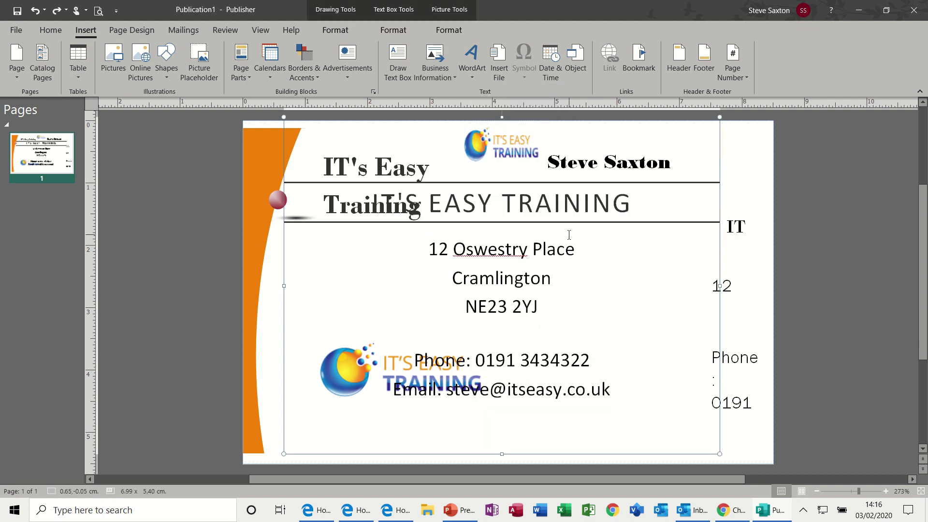
key("ctrl+z")
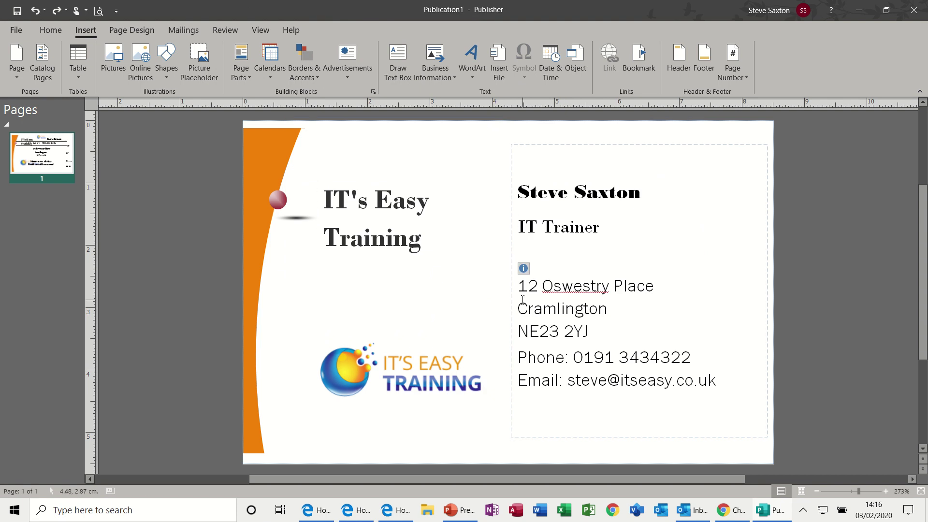
Insert the Font Focus business information block, then undo it.
left_click(435, 63)
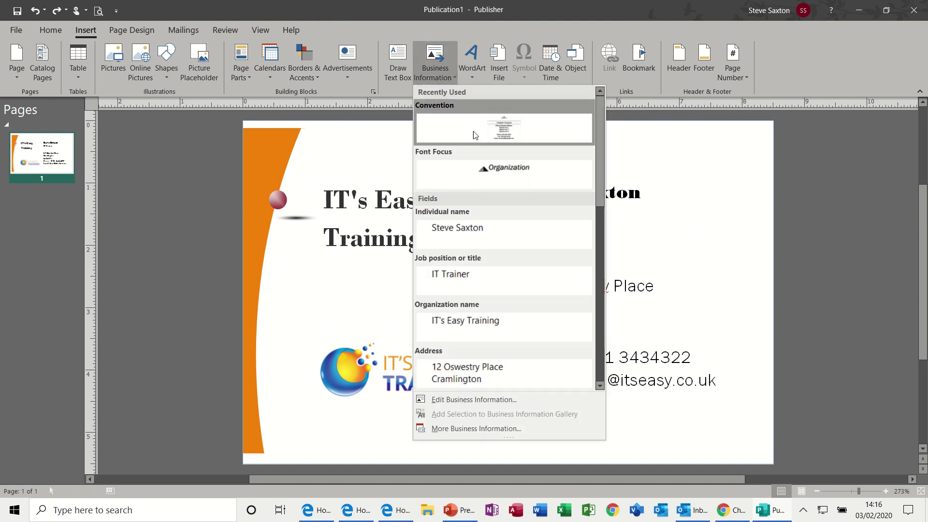
left_click(501, 167)
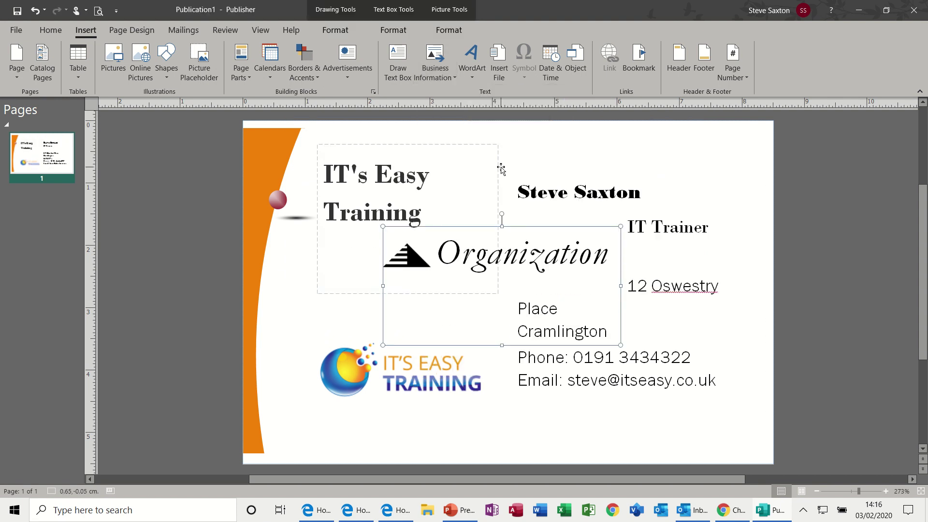
key("ctrl+z")
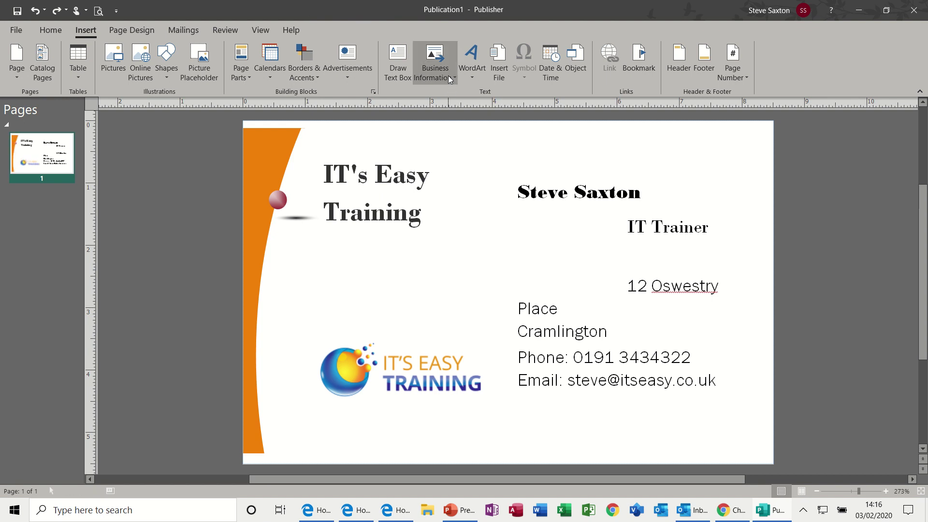
Try inserting the individual name and organization name fields, undoing each.
left_click(449, 79)
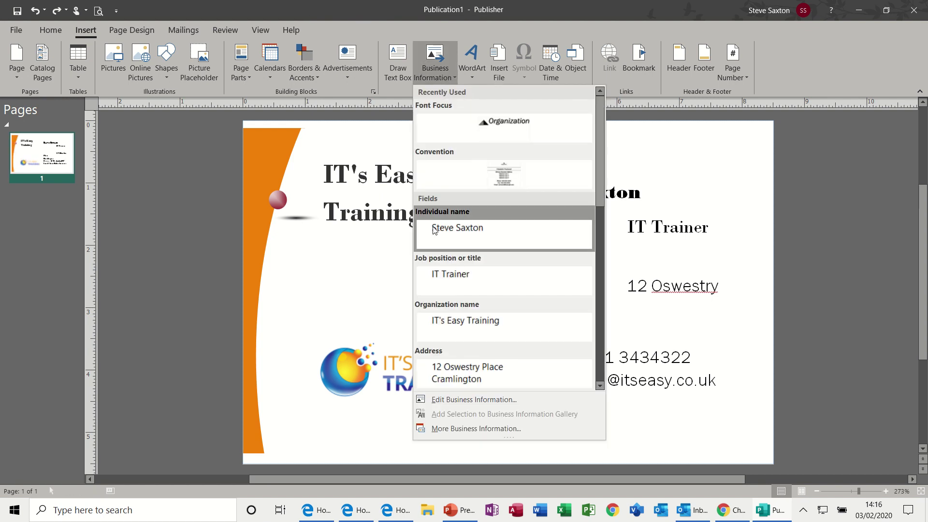
left_click(467, 228)
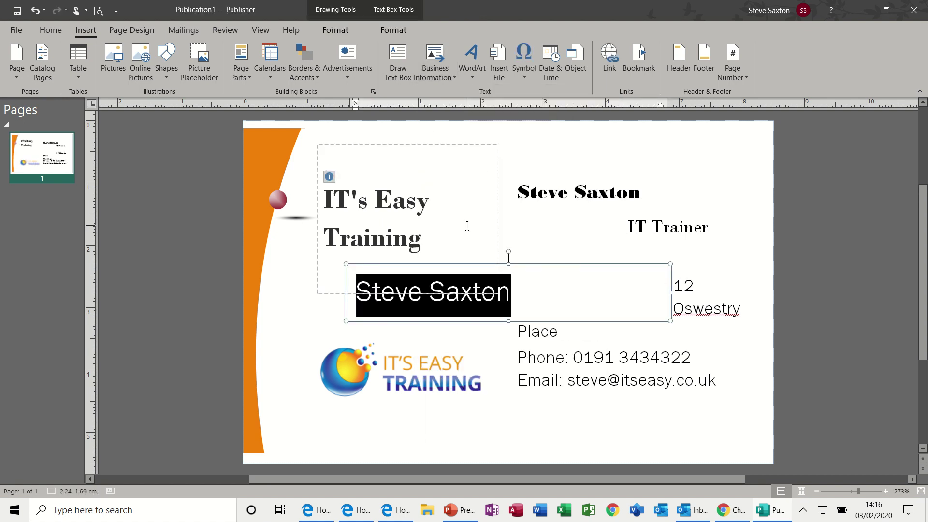
key("ctrl+z")
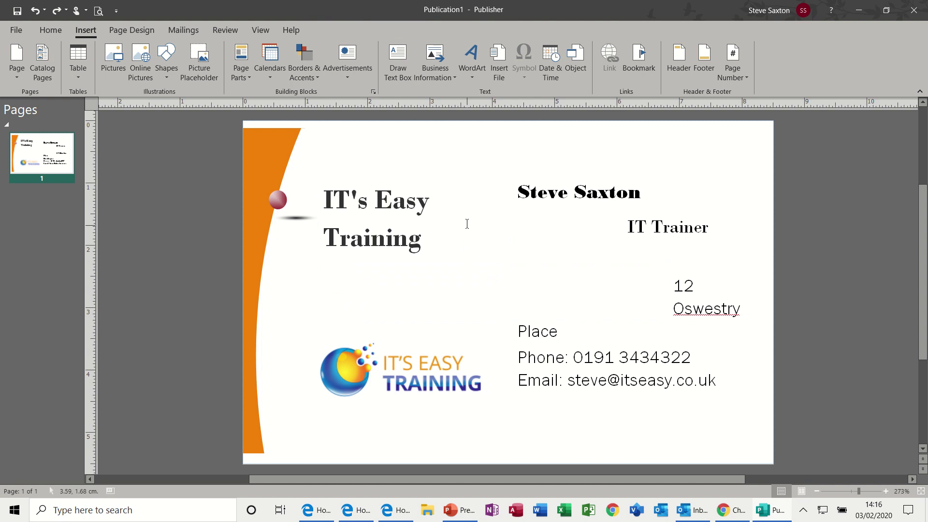
left_click(450, 77)
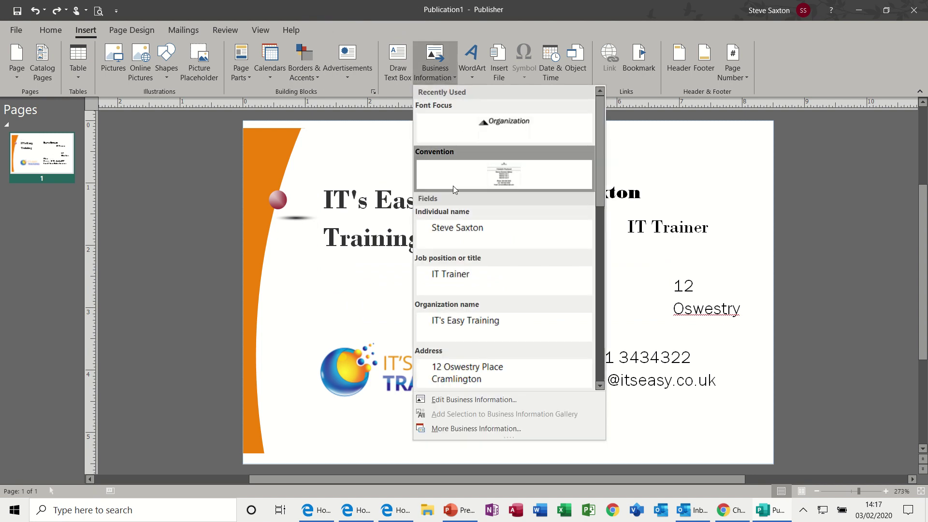
left_click(472, 331)
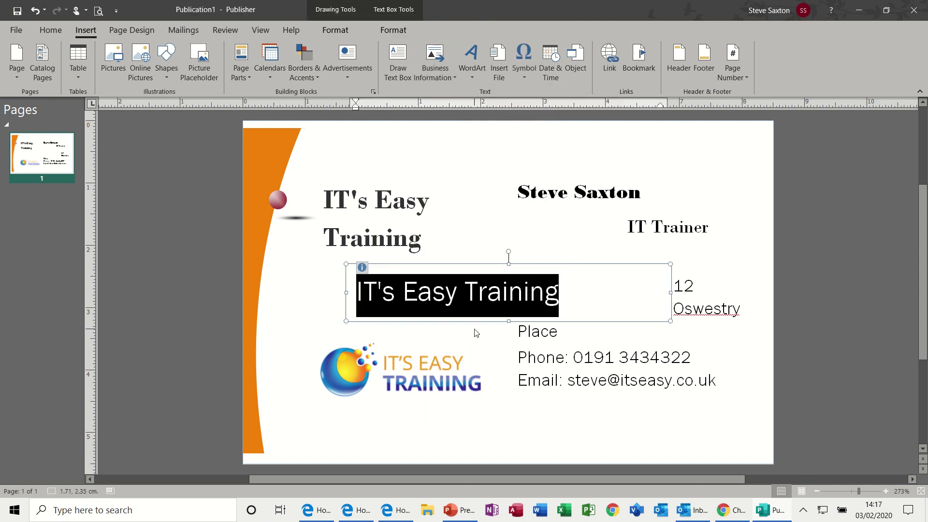
key("ctrl+z")
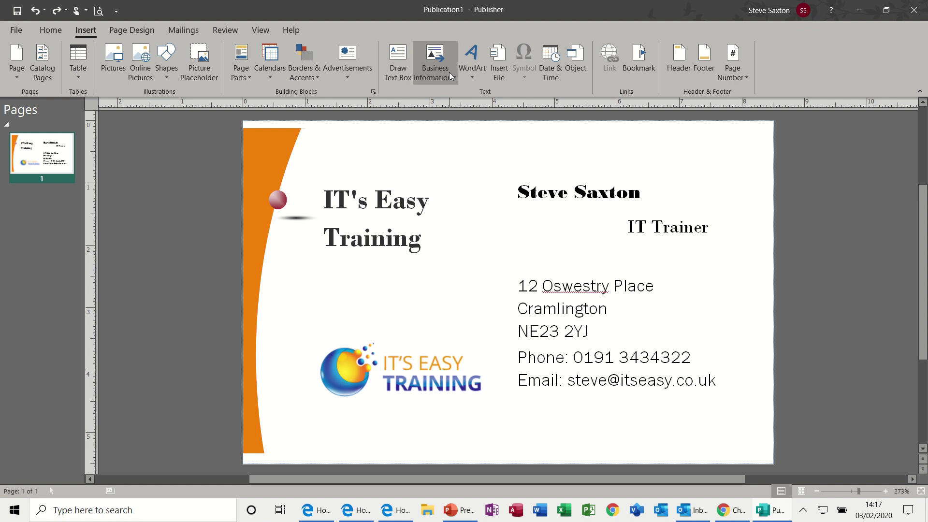
Review the Main set in the Edit Business Information dialog, then close it.
left_click(451, 76)
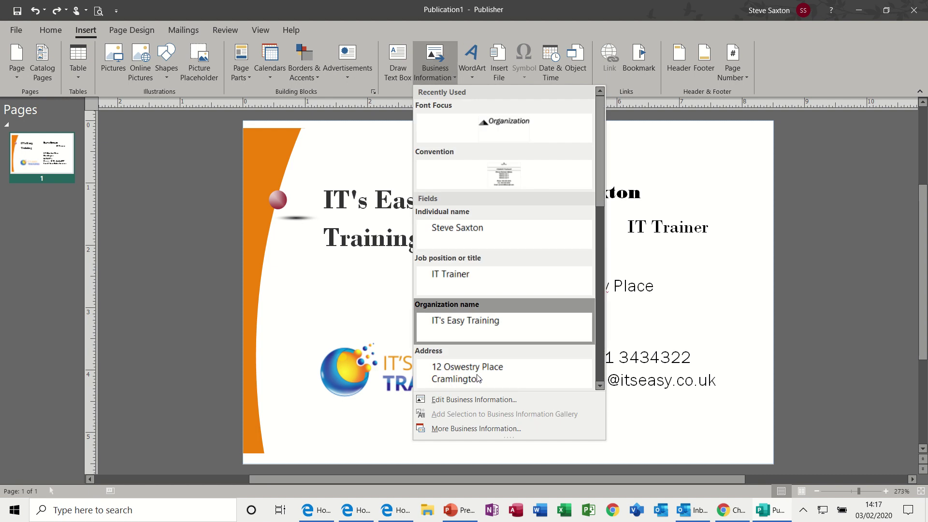
left_click(472, 401)
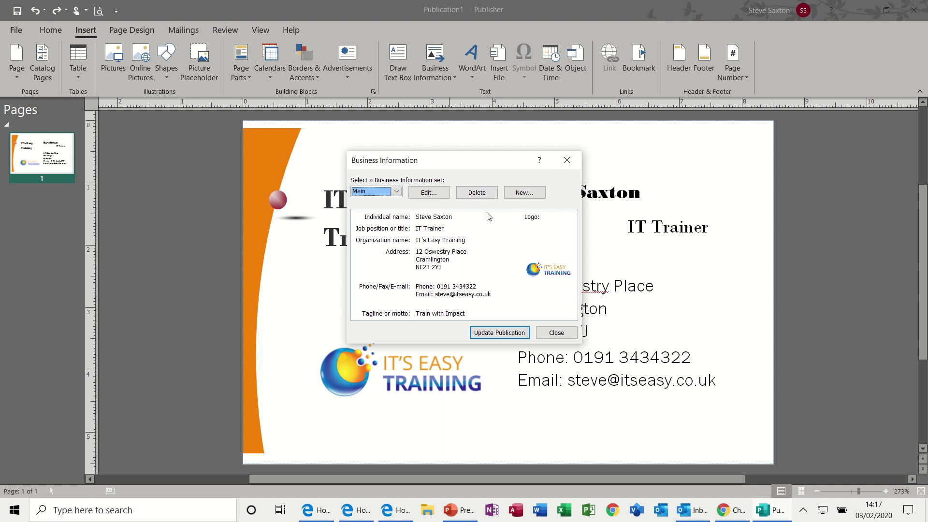
left_click(556, 333)
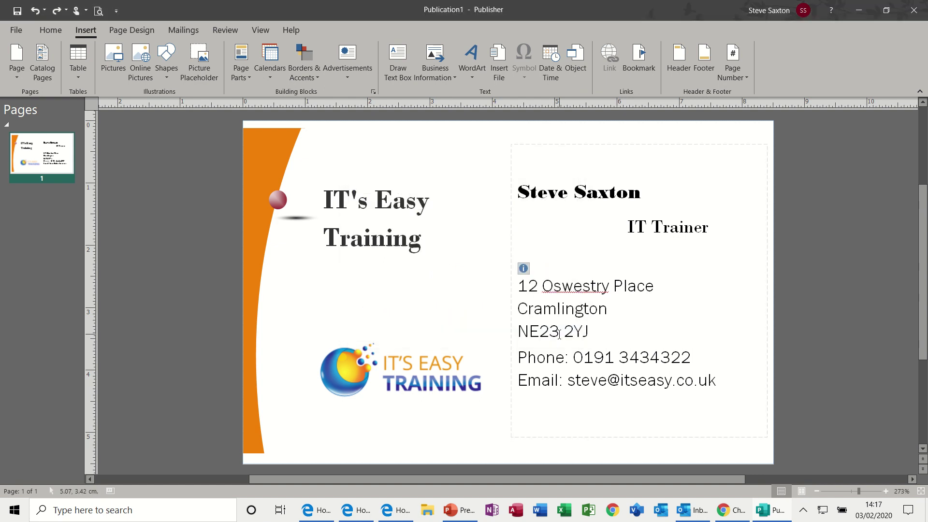
Open Edit Business Information from the File > Info page.
left_click(21, 32)
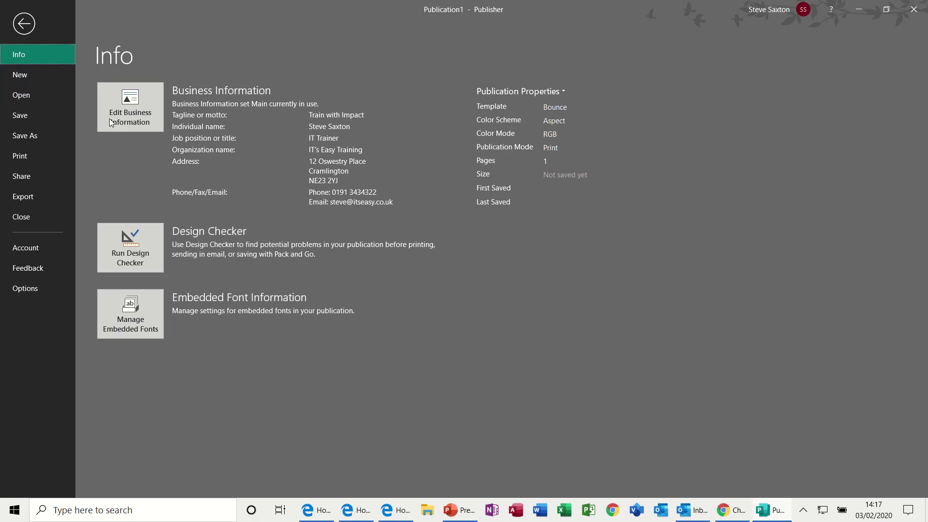
left_click(139, 118)
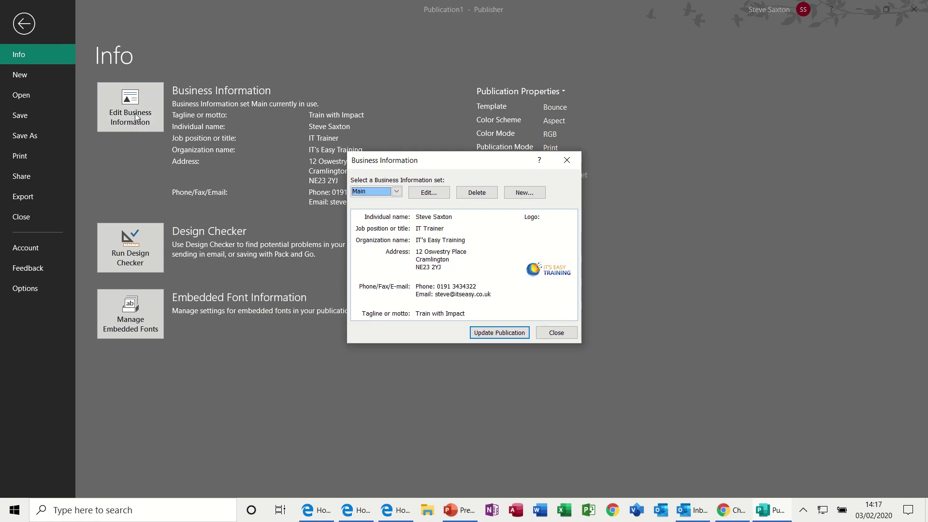
Apply the Brow Factor business information set to the card.
left_click(558, 334)
left_click(50, 40)
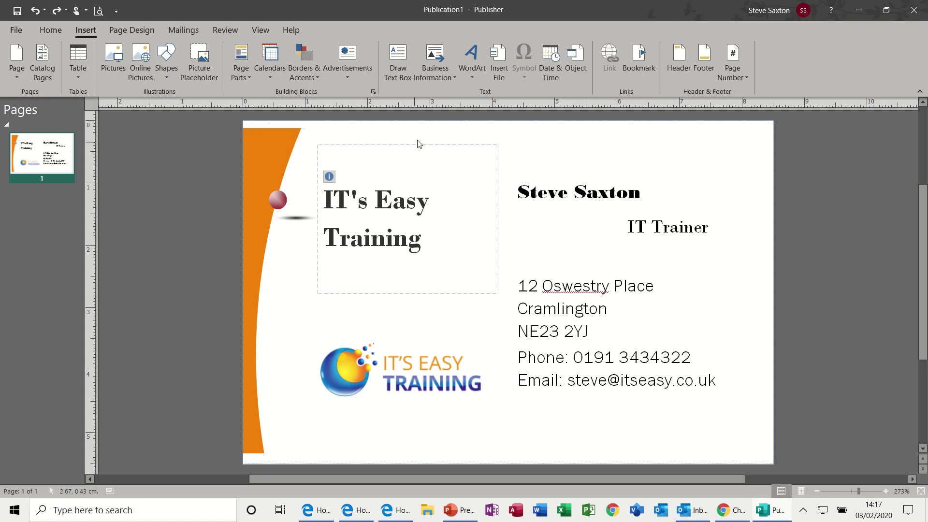
left_click(450, 78)
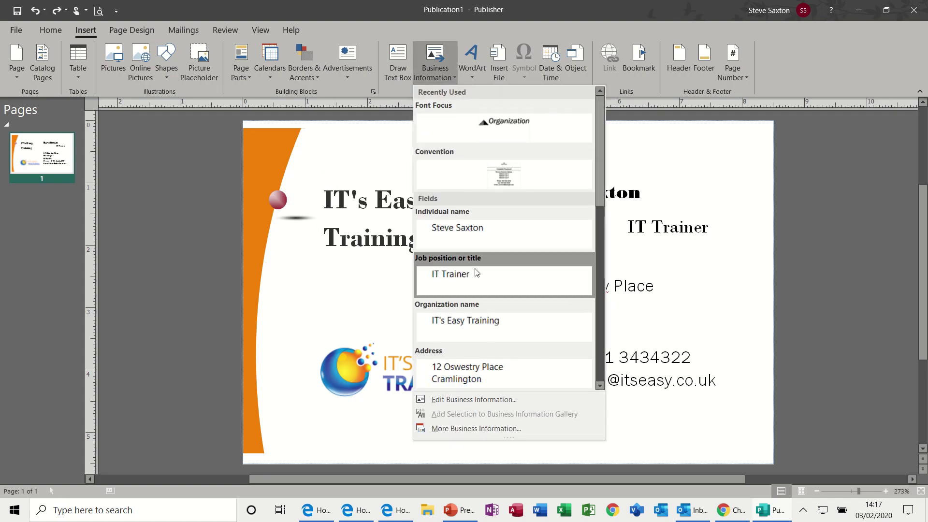
left_click(494, 402)
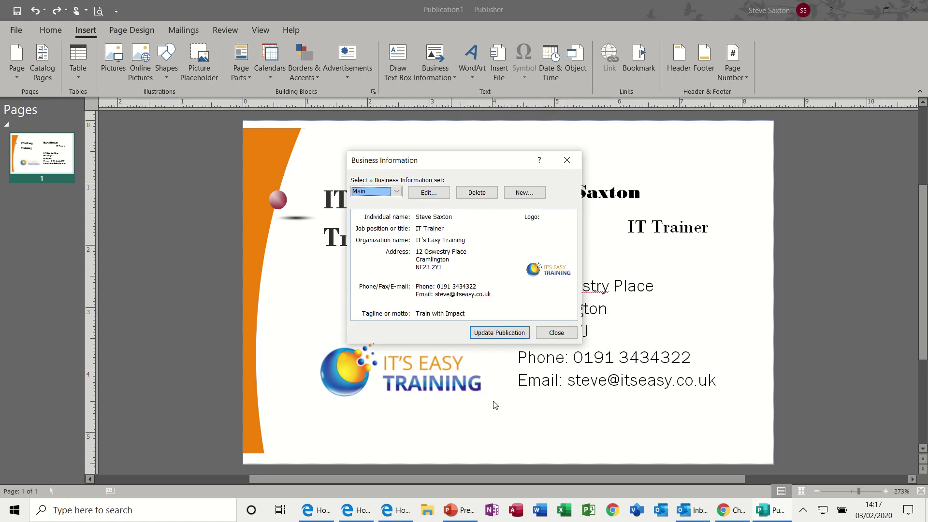
left_click(396, 191)
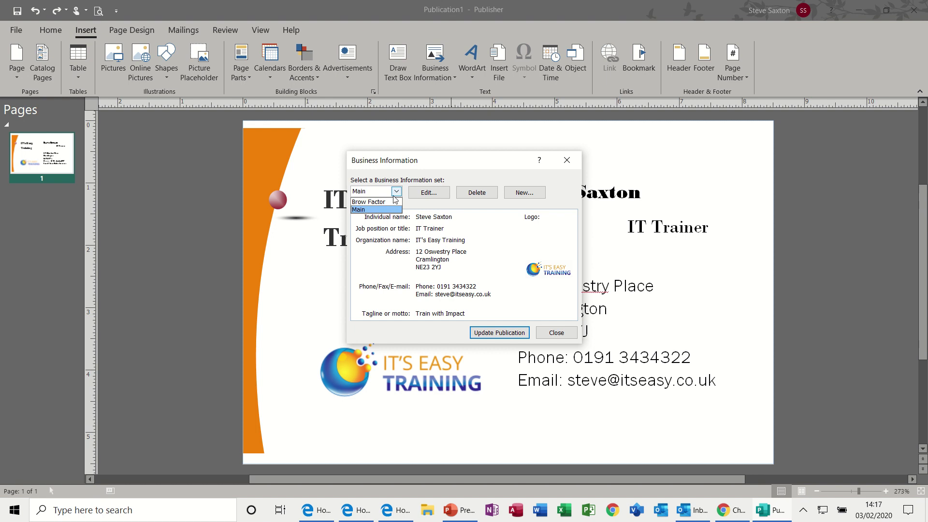
left_click(393, 204)
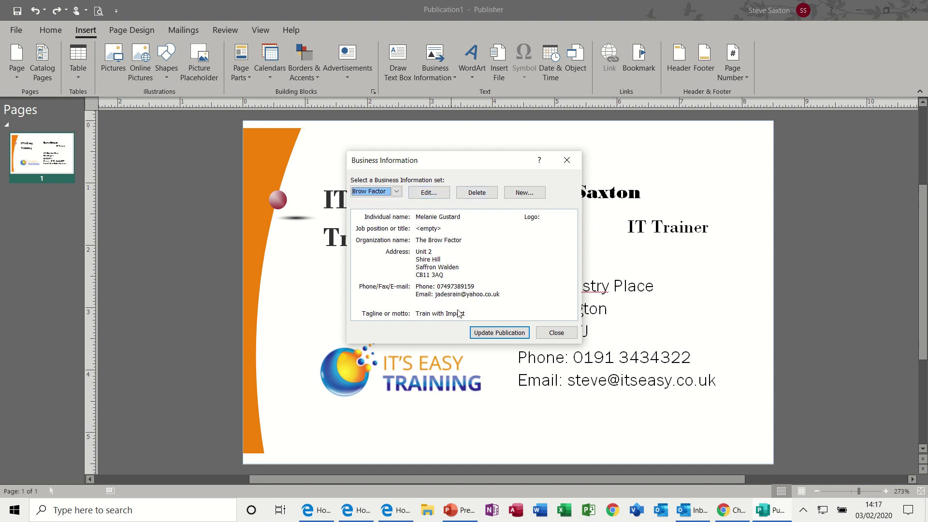
left_click(489, 334)
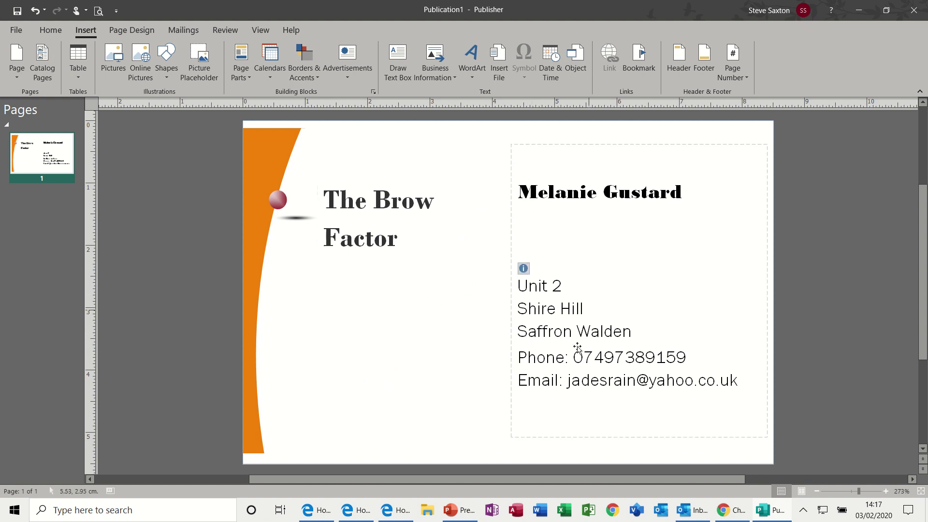
mouse_move(379, 219)
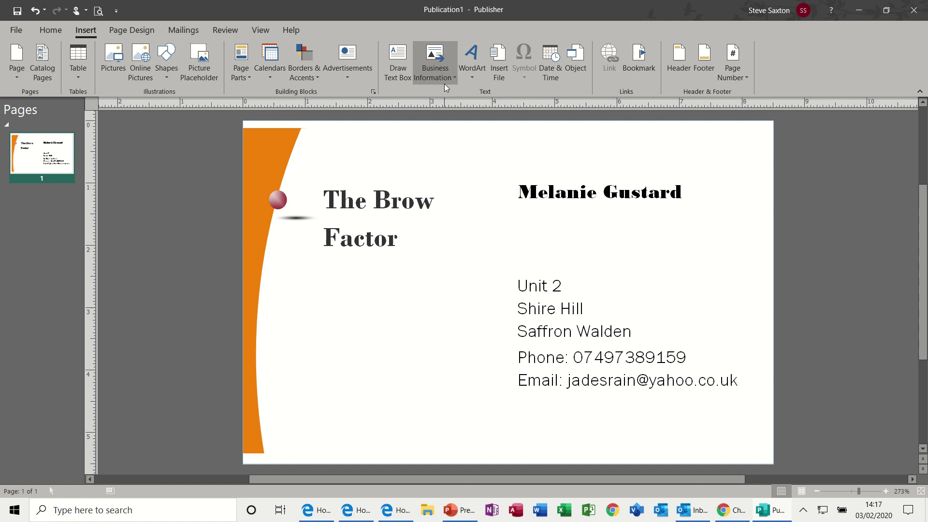
Switch the card back to the Main information set and update the publication.
left_click(445, 82)
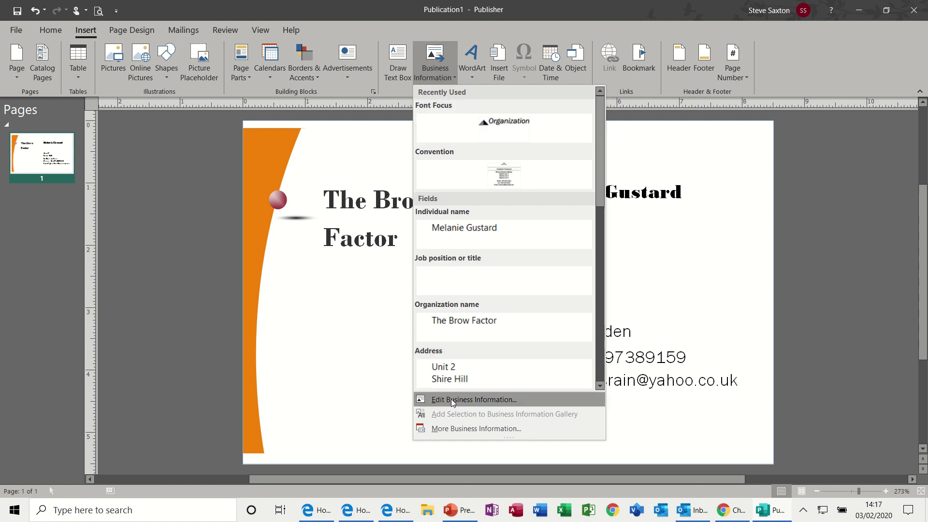
left_click(452, 399)
left_click(396, 191)
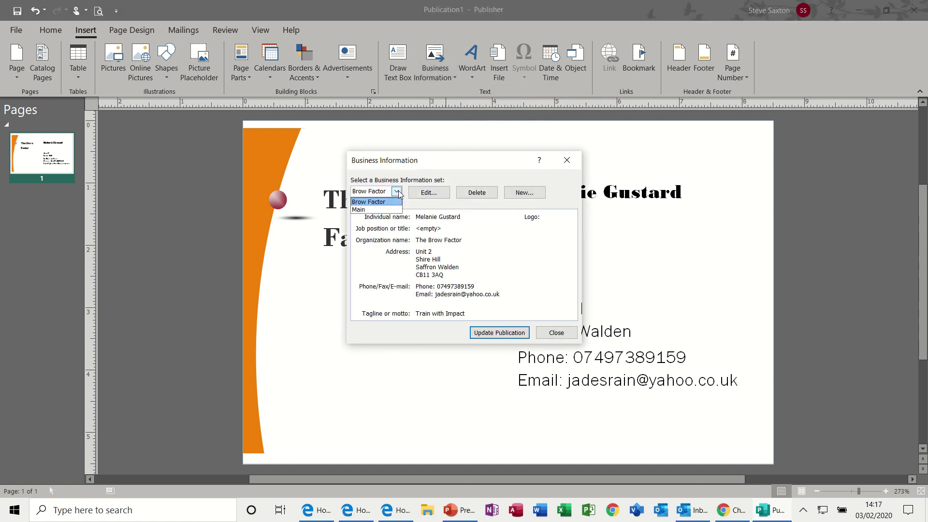
left_click(386, 209)
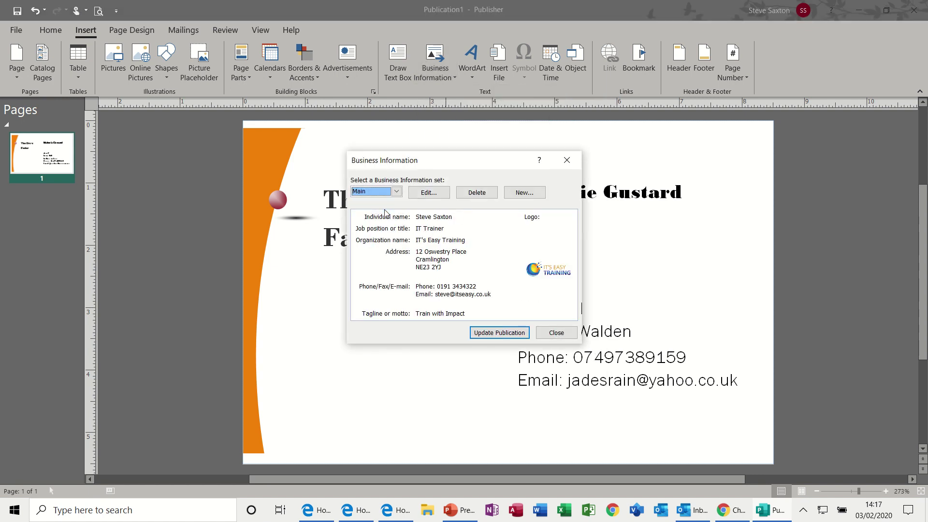
left_click(500, 333)
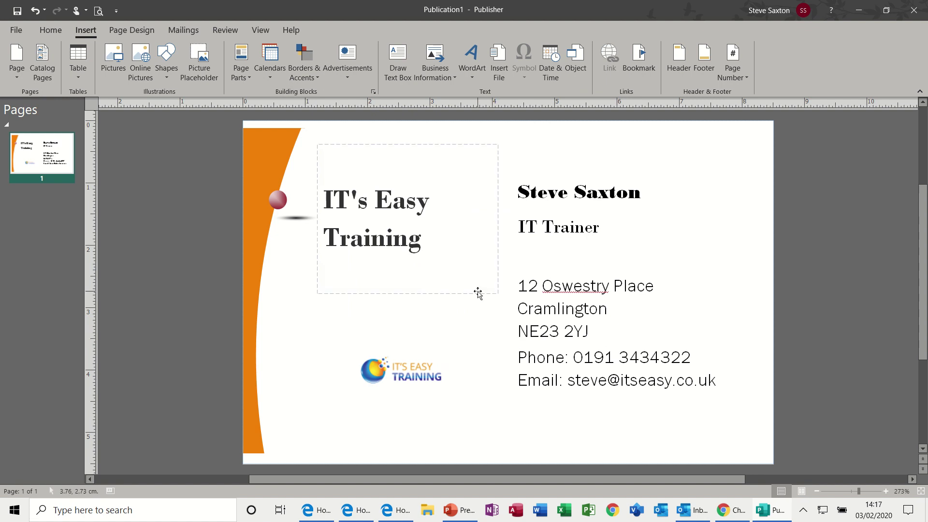
Start a new business information set from the Edit Business Information dialog.
left_click(448, 82)
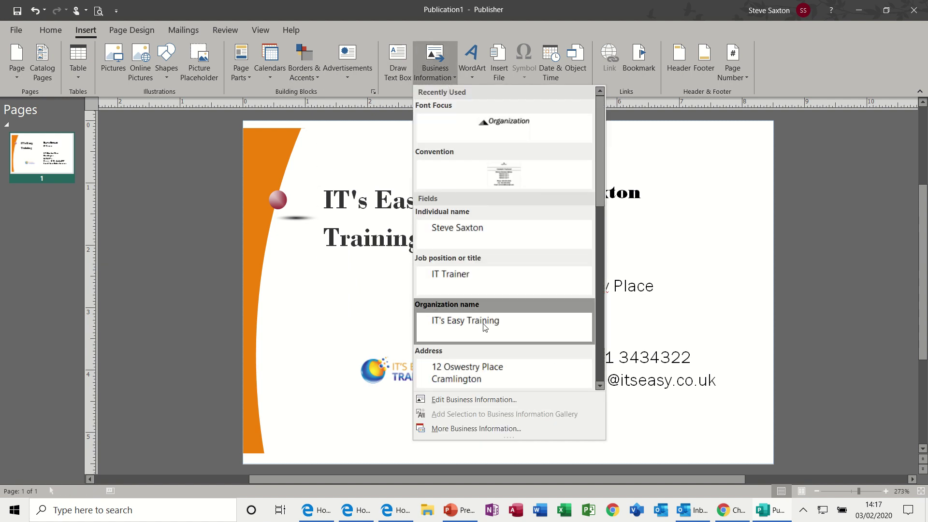
left_click(468, 400)
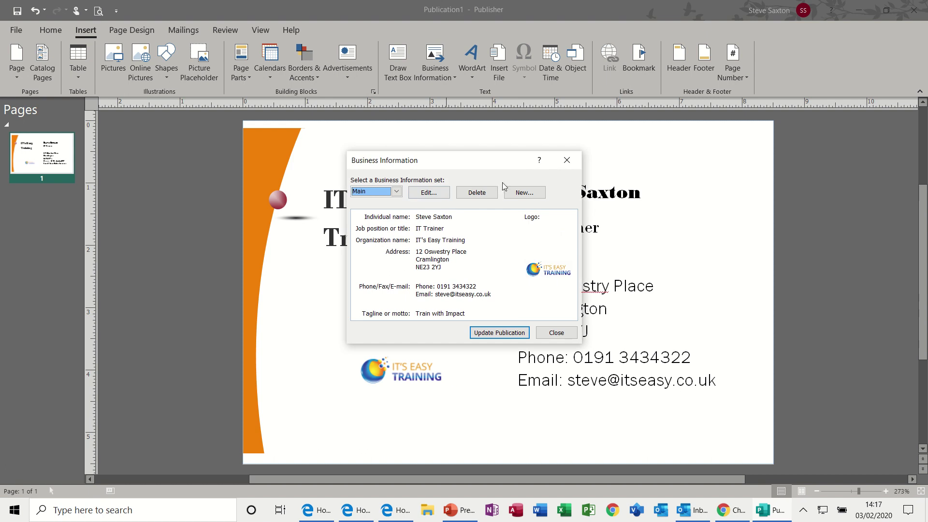
left_click(397, 191)
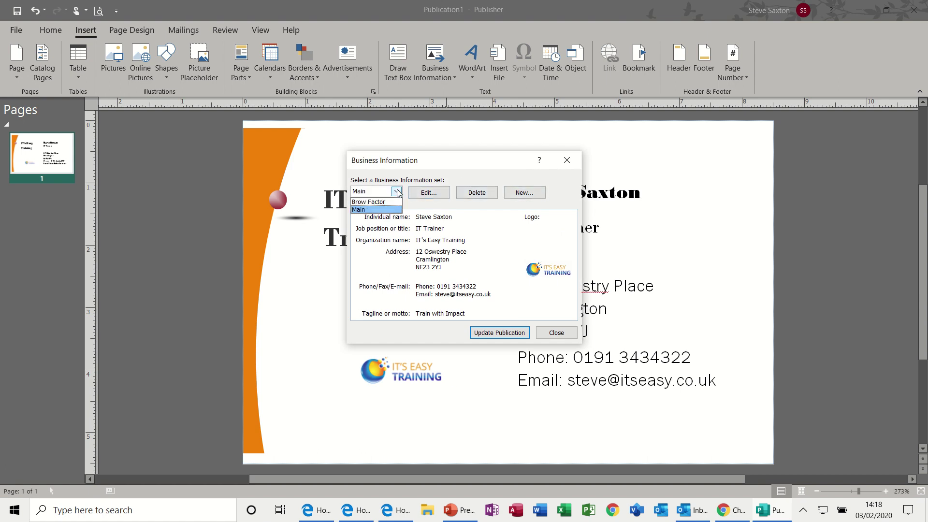
left_click(396, 191)
left_click(524, 192)
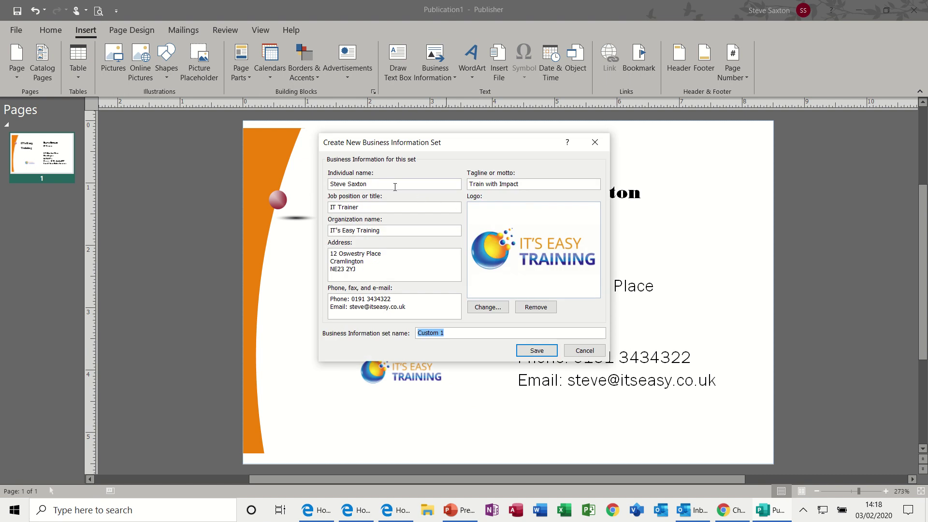
Enter first name Alana, job title Owner and organisation Wendys.
double_click(339, 185)
type("A")
type("lana")
left_click_drag(373, 204, 296, 203)
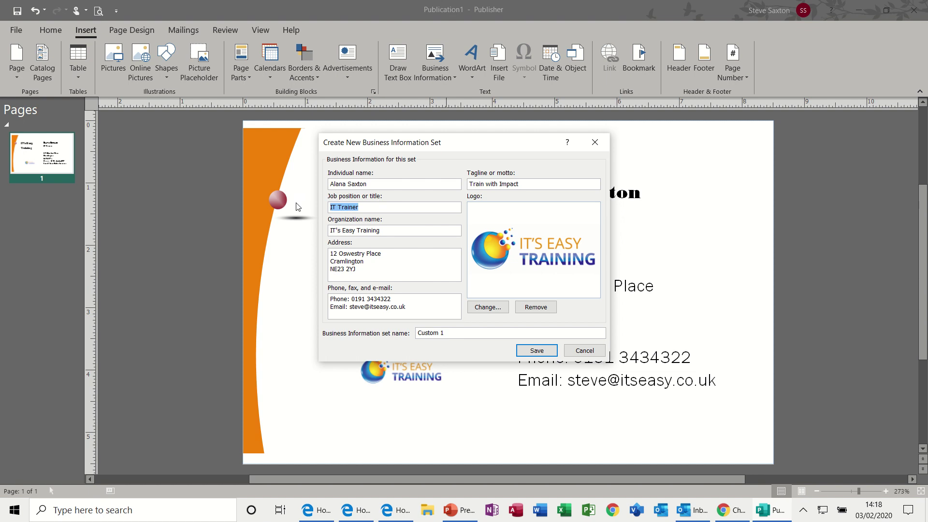
type("Ow")
left_click_drag(386, 229, 291, 226)
type("Wendys")
left_click_drag(379, 253, 332, 252)
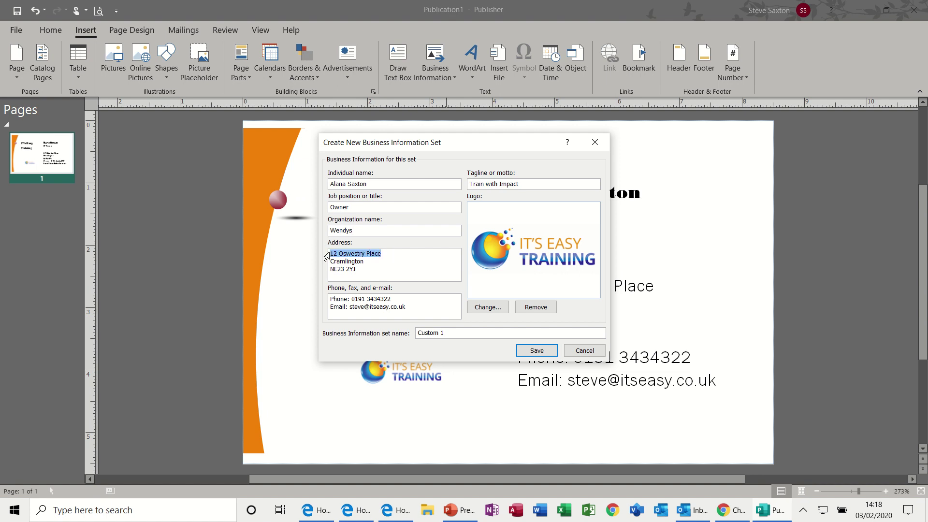
key("Delete")
key("Delete")
key("Delete")
key("Delete")
key("Delete")
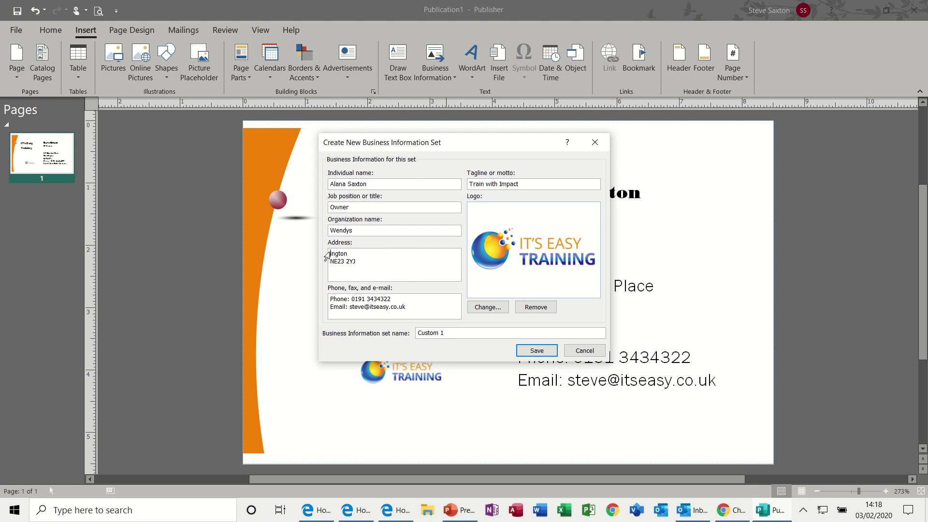
key("Delete")
key("Delete")
key("Delete")
type("27 Canterbury Way")
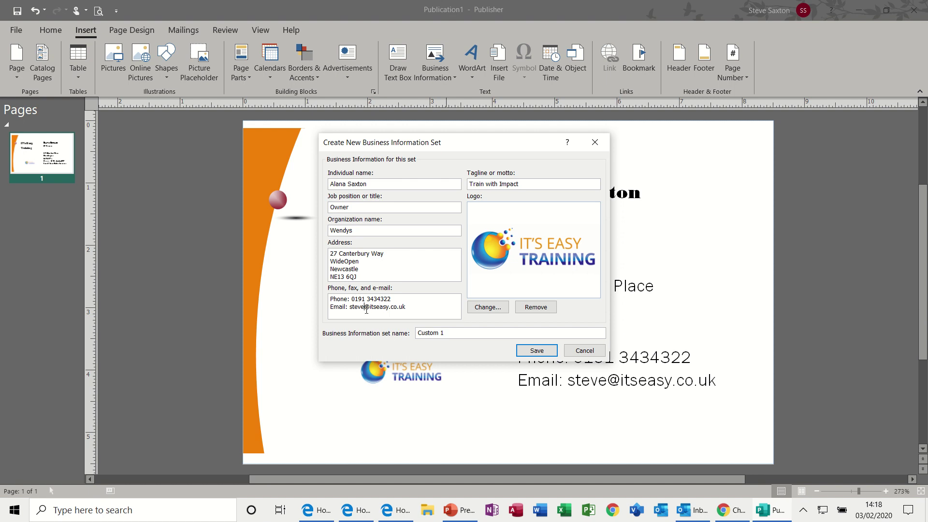
left_click_drag(366, 310, 351, 310)
type("alana")
Use dragoon.jpg from the PHOTOS Waterloo folder as the set's logo.
left_click(489, 309)
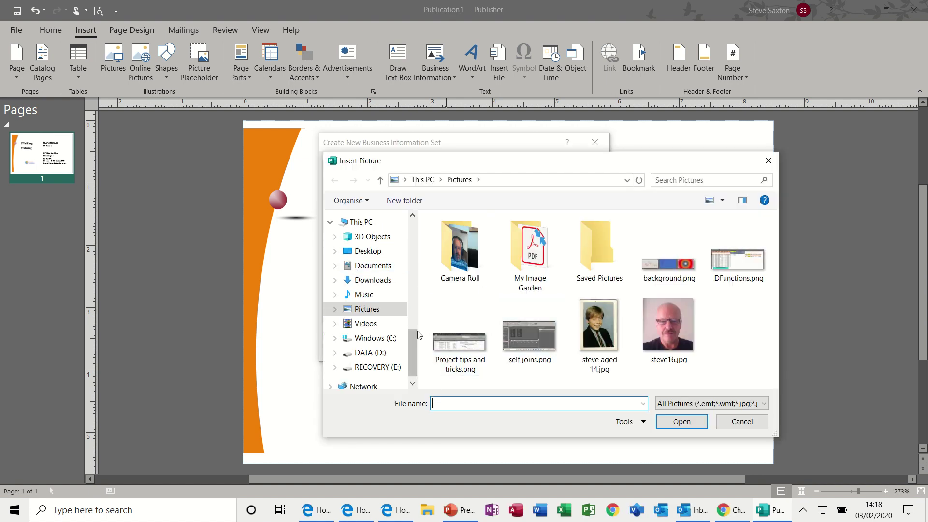
left_click_drag(414, 337, 414, 248)
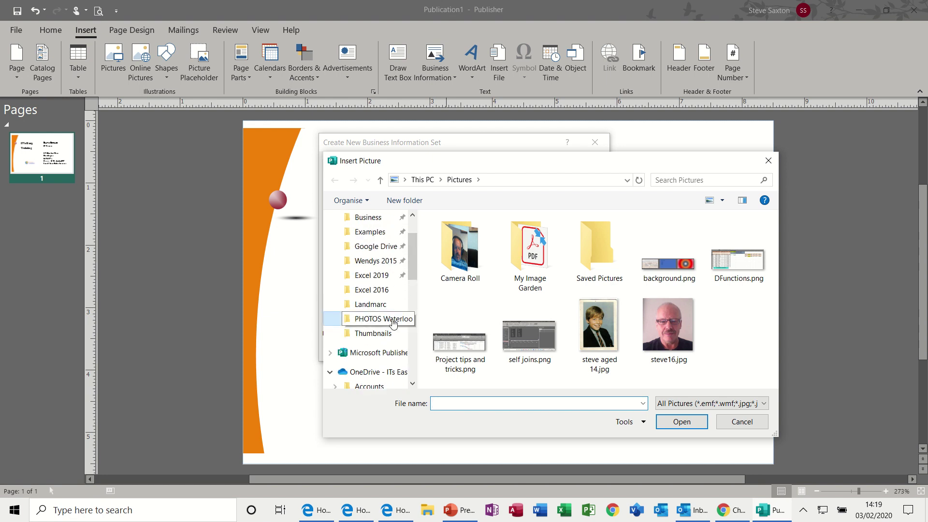
left_click(381, 318)
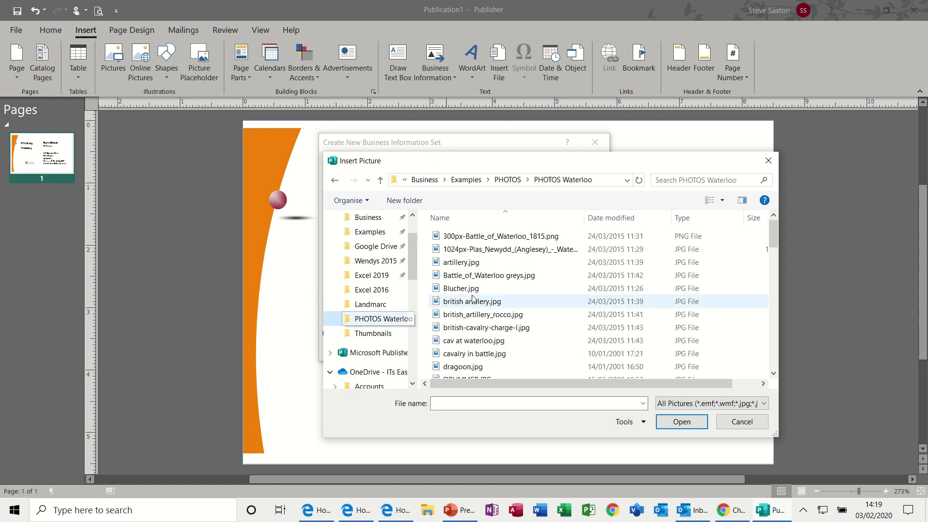
double_click(463, 366)
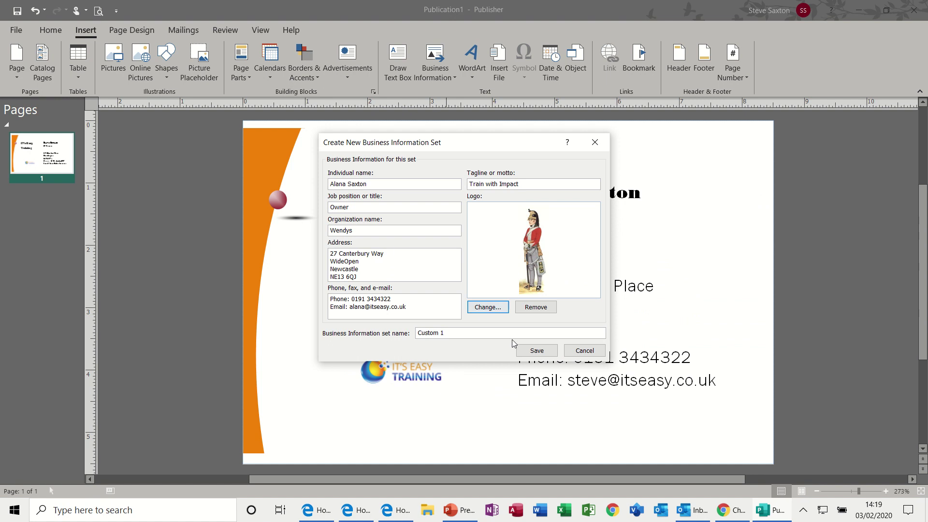
Save the Custom 1 business information set and update the card with Wendys, Owner and soldier logo.
left_click(530, 351)
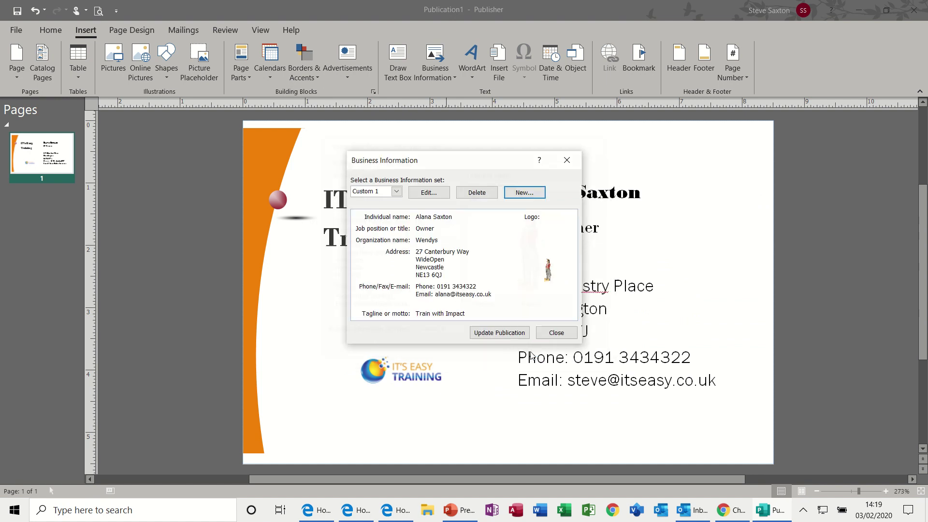
left_click(502, 333)
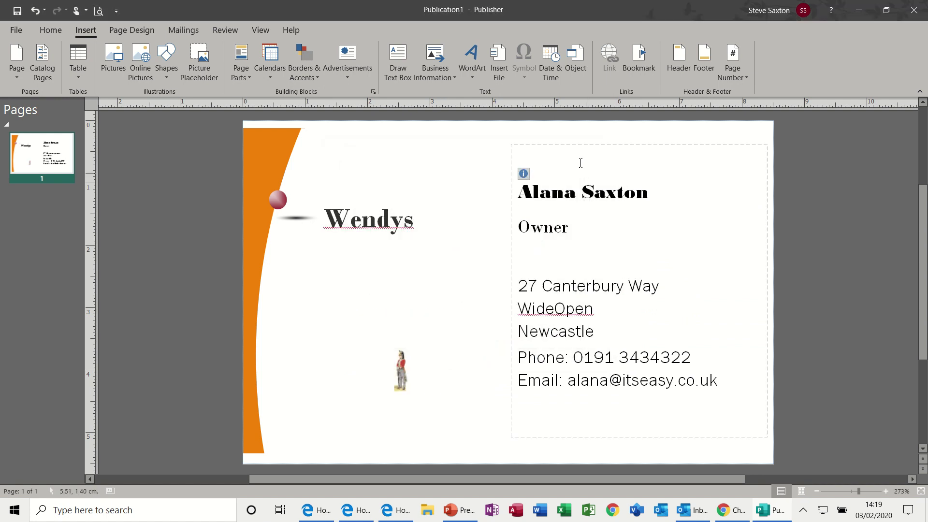